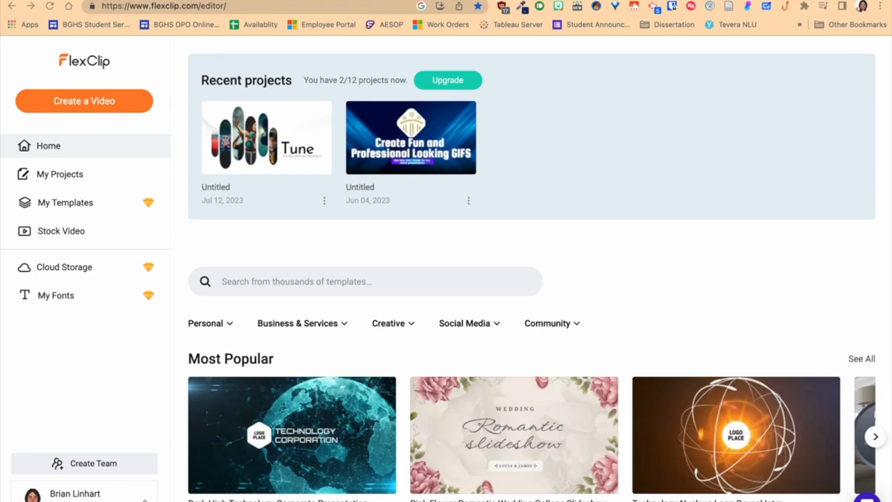
Delete the Tune project dated Jul 12, 2023 from the recent projects.
scroll(294, 141, right, 5)
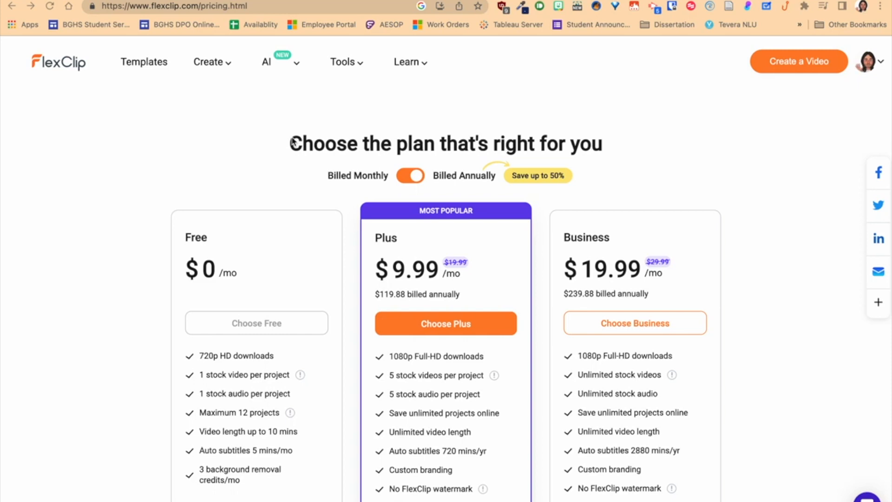
scroll(25, 153, left, 5)
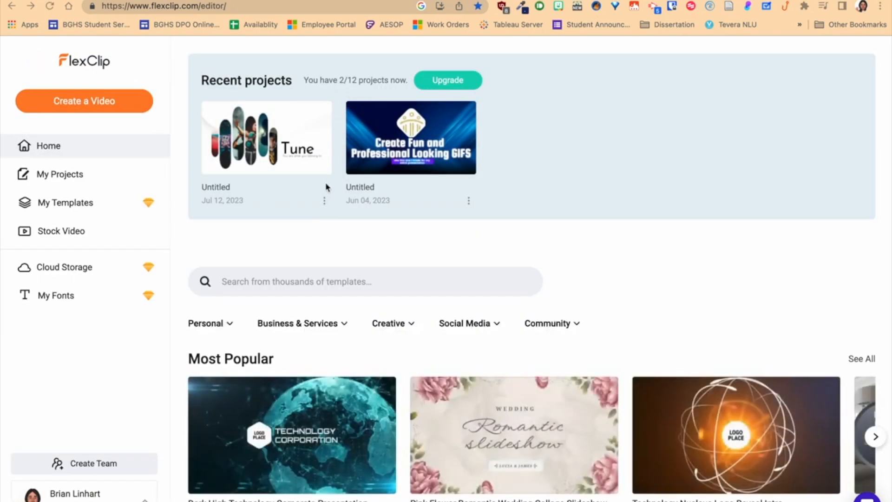
click(325, 203)
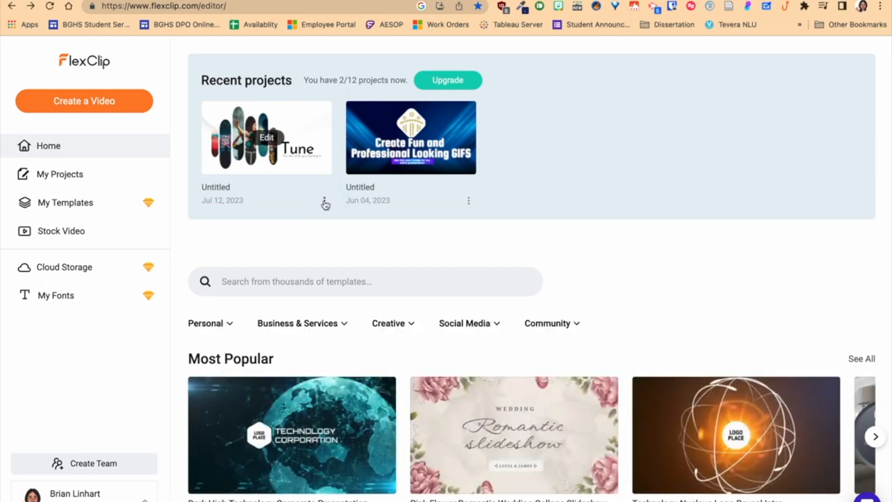
click(357, 273)
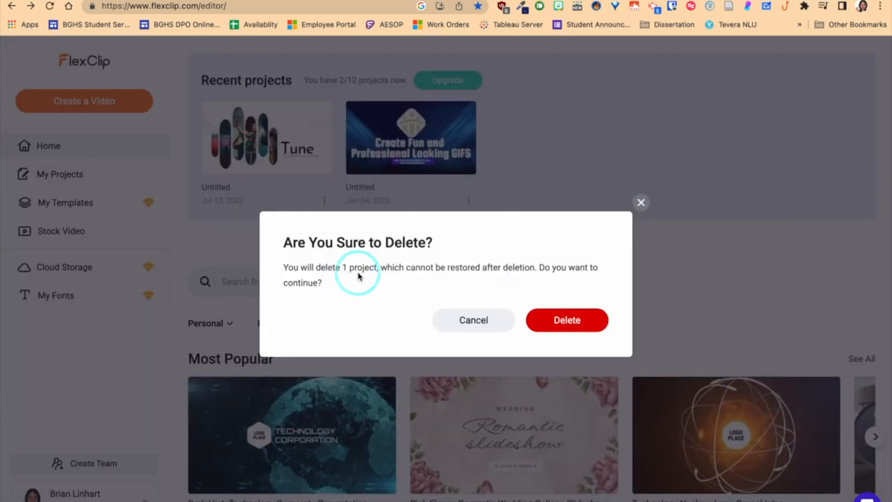
click(562, 324)
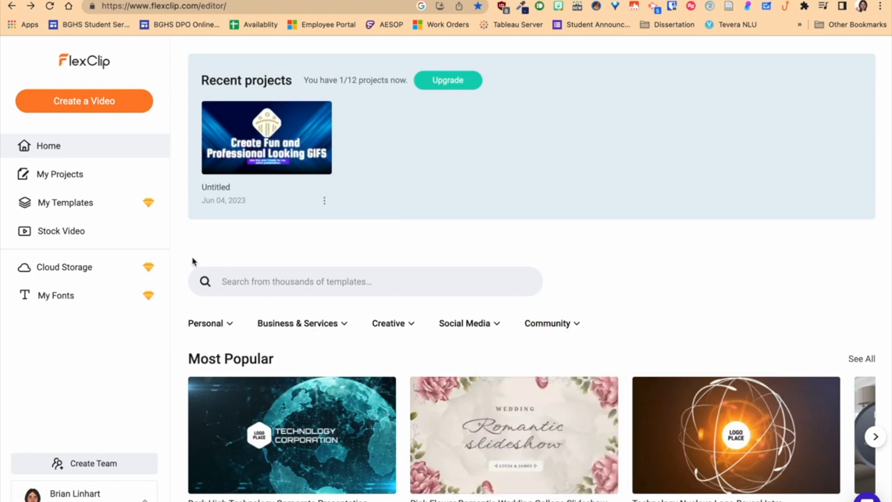
Open the Intro & Outro templates from the Creative template category.
mouse_move(153, 207)
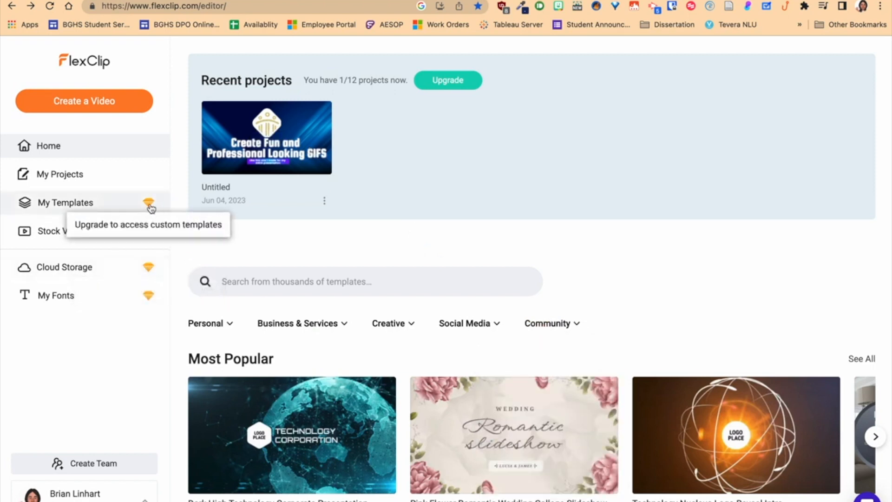
mouse_move(148, 268)
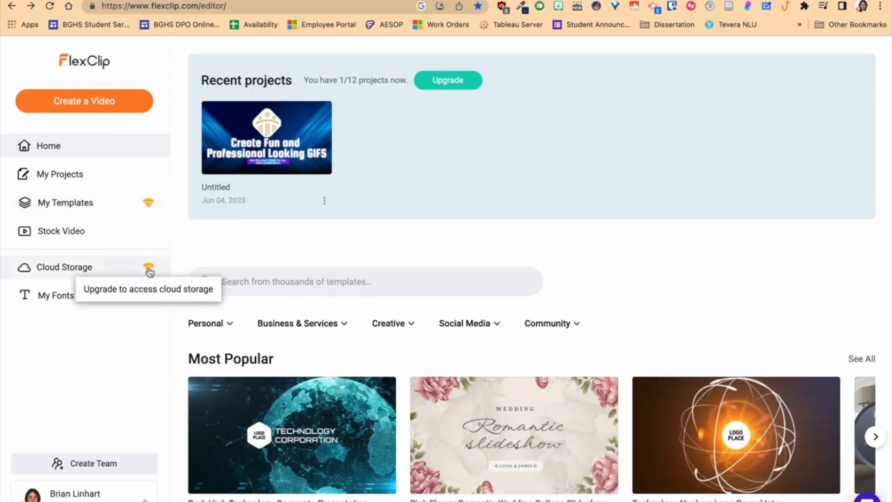
mouse_move(151, 297)
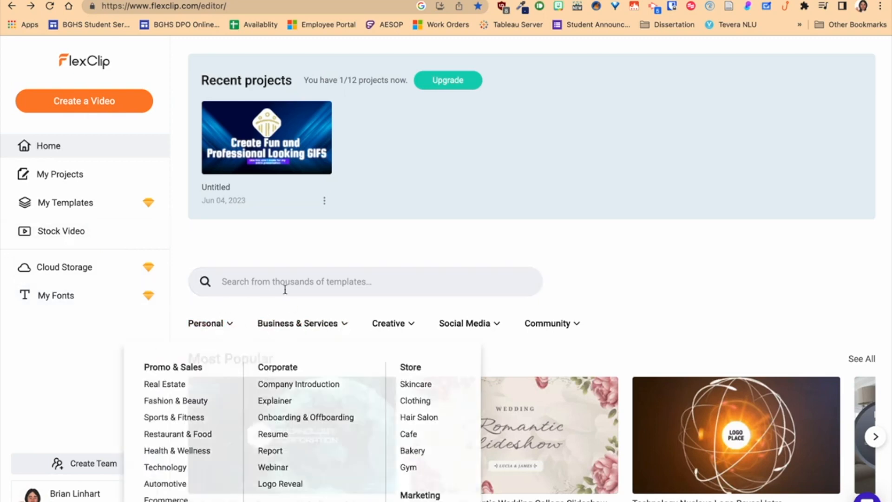
mouse_move(394, 324)
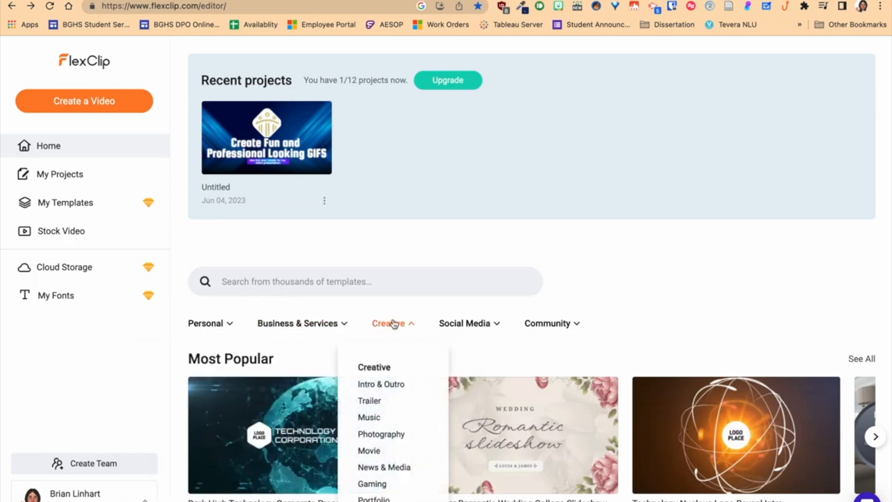
click(387, 385)
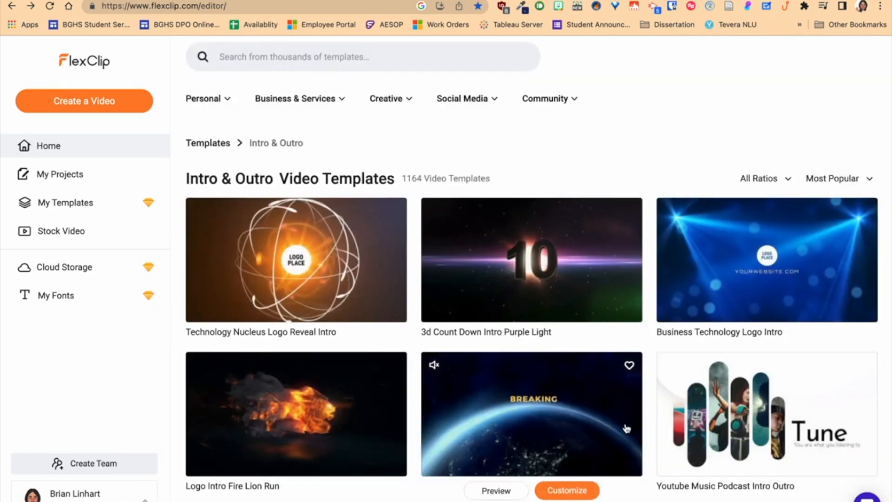
Customize the Youtube Music Podcast Intro Outro template and dismiss the import media dialog.
mouse_move(733, 406)
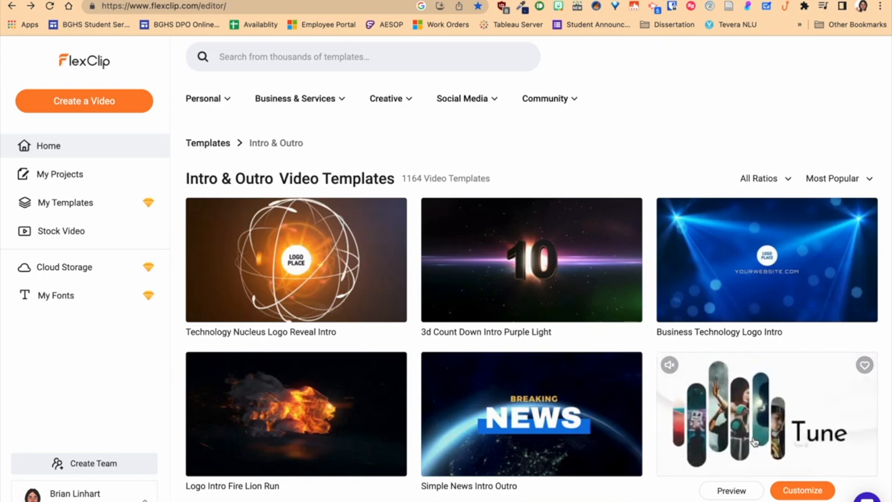
click(785, 490)
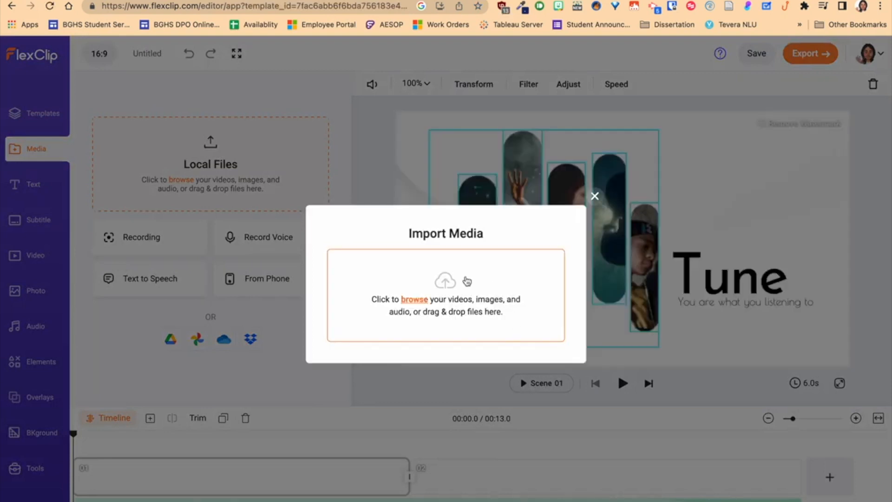
click(594, 198)
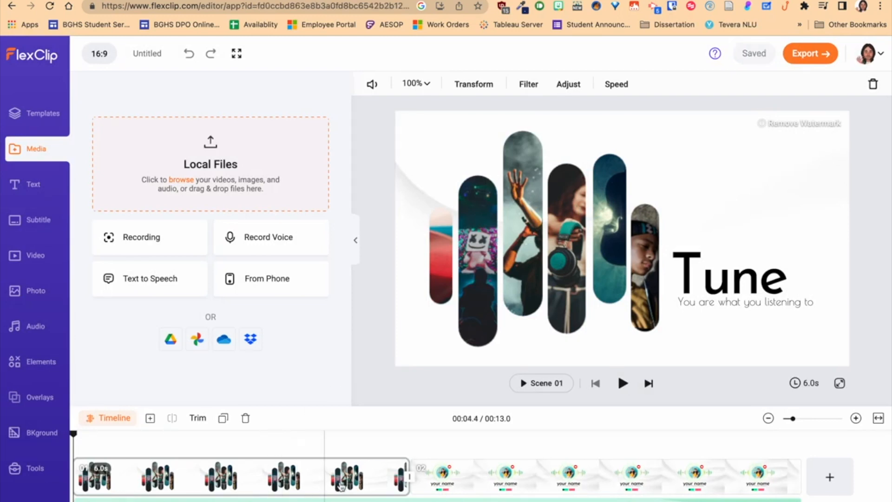
Open the export options and view the GIF format choices.
click(810, 54)
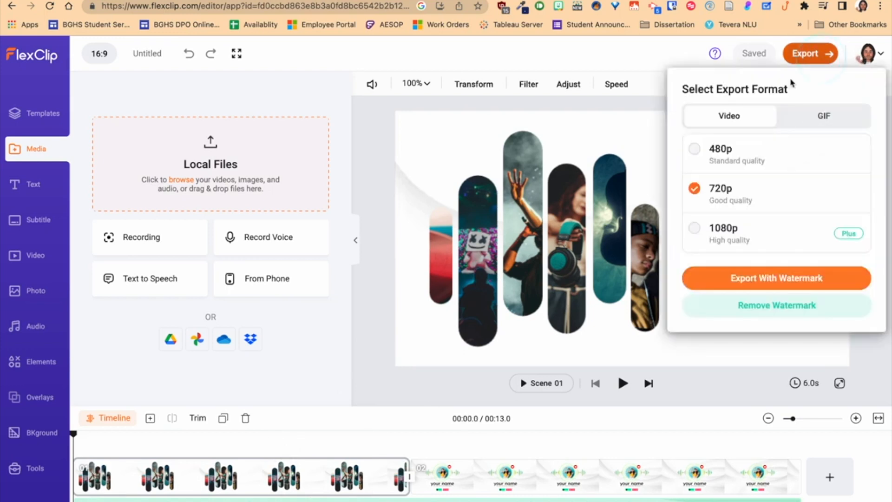
click(823, 118)
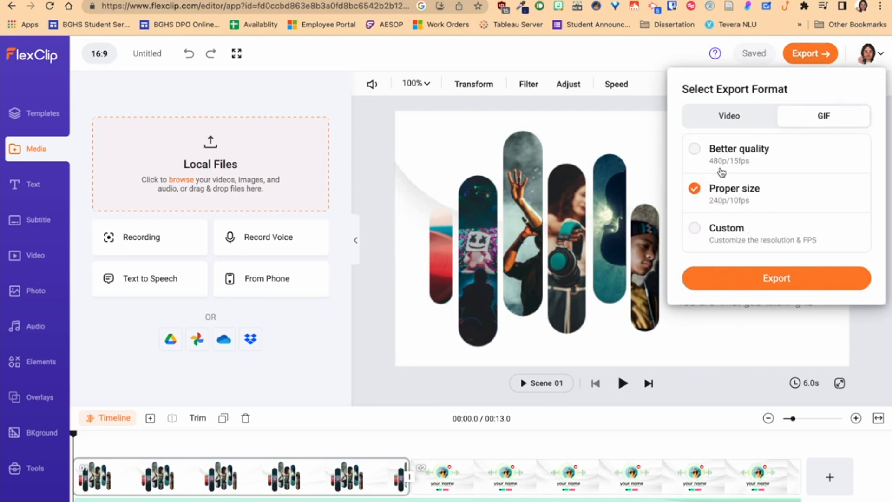
click(612, 56)
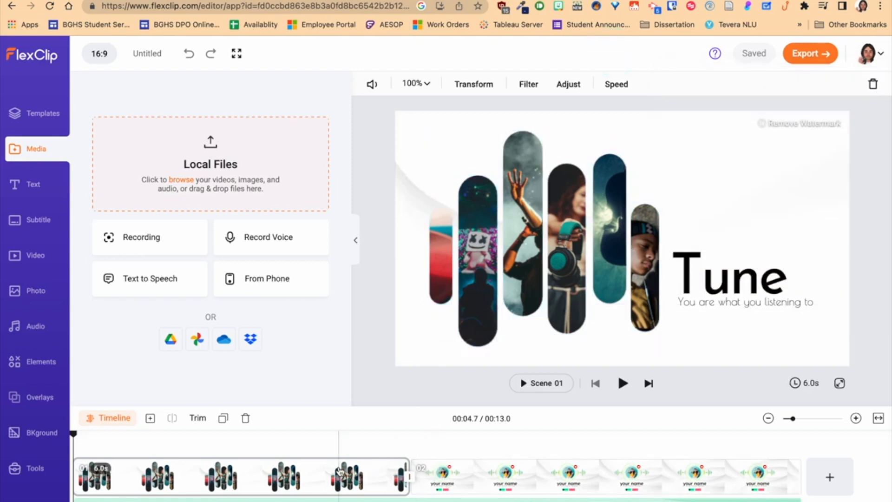
Delete the second scene from the timeline.
click(465, 479)
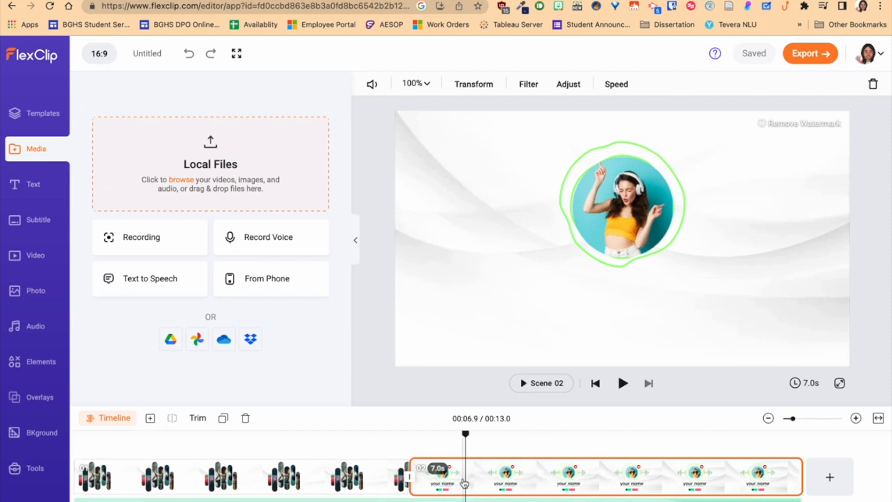
key(Delete)
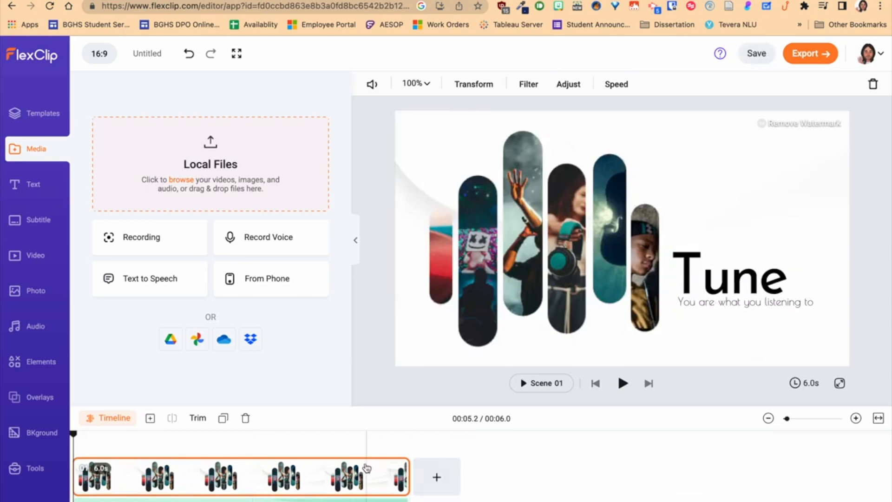
Scrub through and play back the remaining first scene.
drag(407, 479, 469, 492)
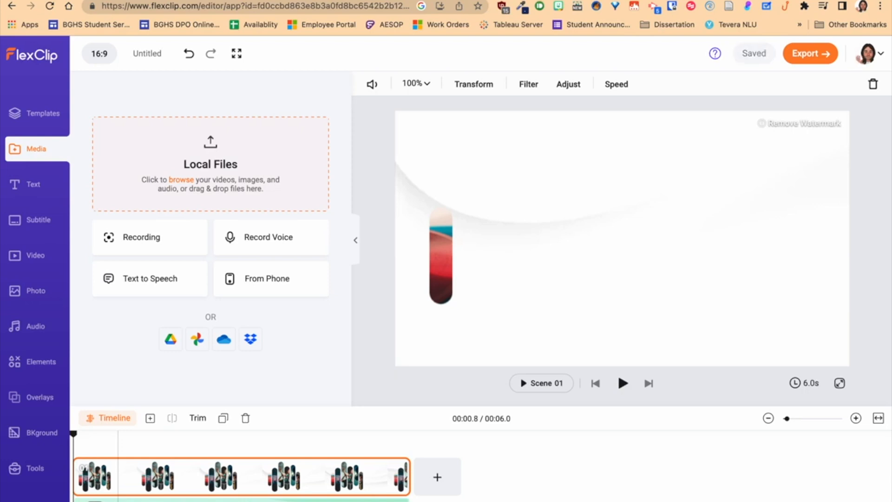
key(space)
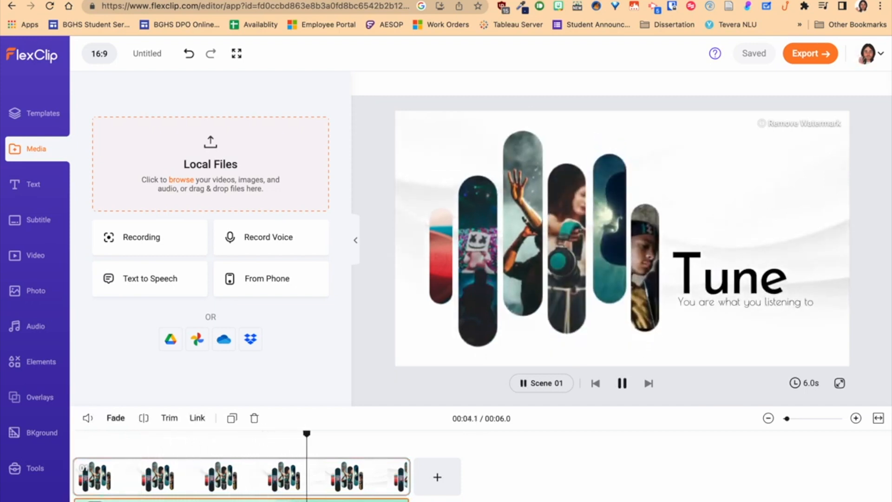
key(space)
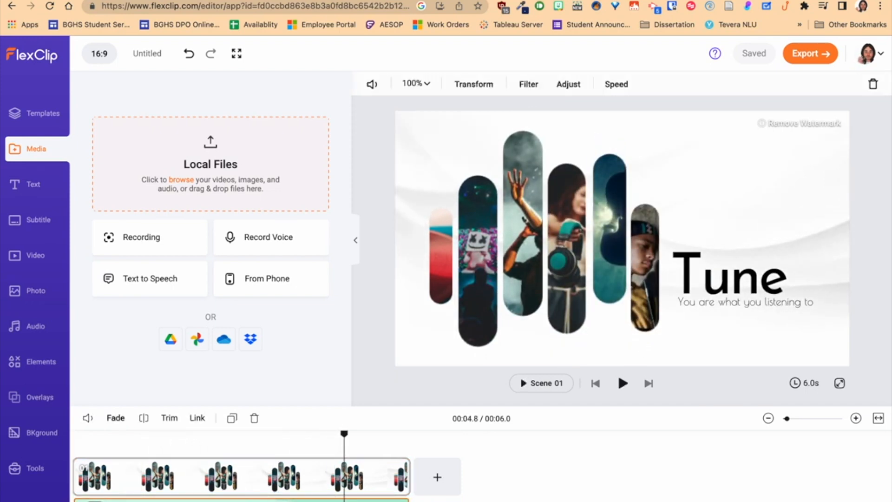
Delete the background audio track beneath the scene.
click(125, 497)
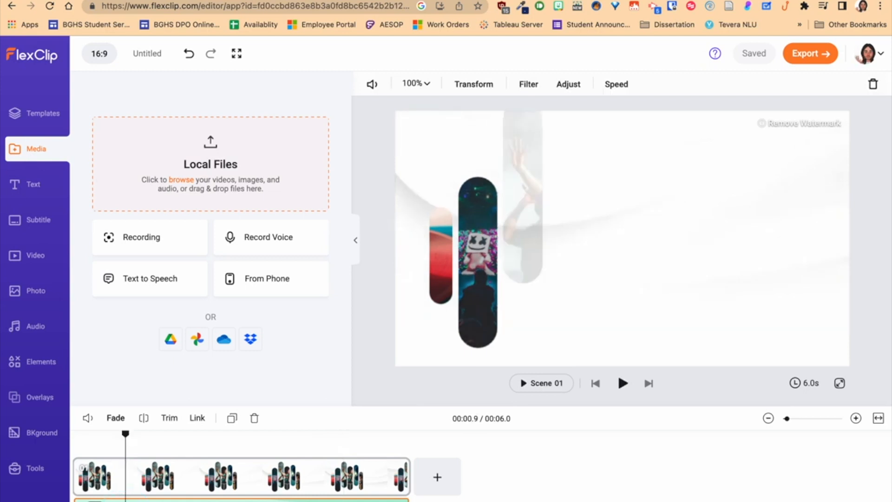
key(Delete)
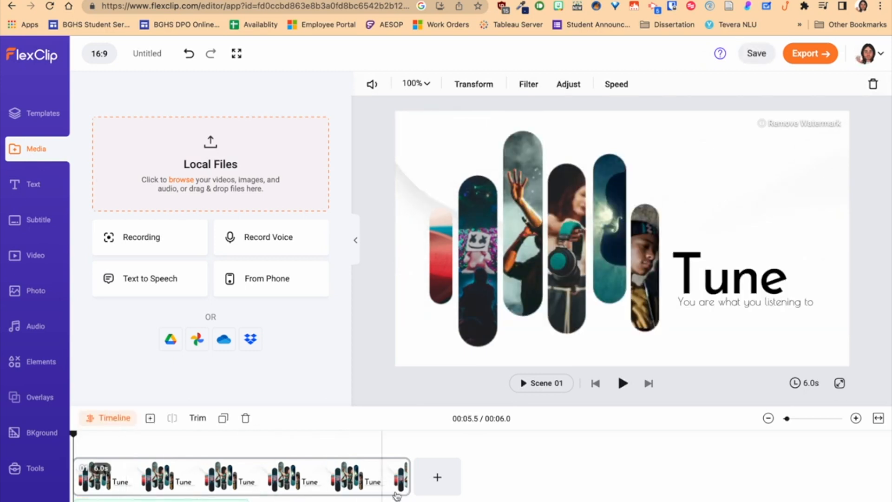
Upload the photo PXL_20230704_234418997~2.jpg from the Downloads folder as local media.
click(408, 478)
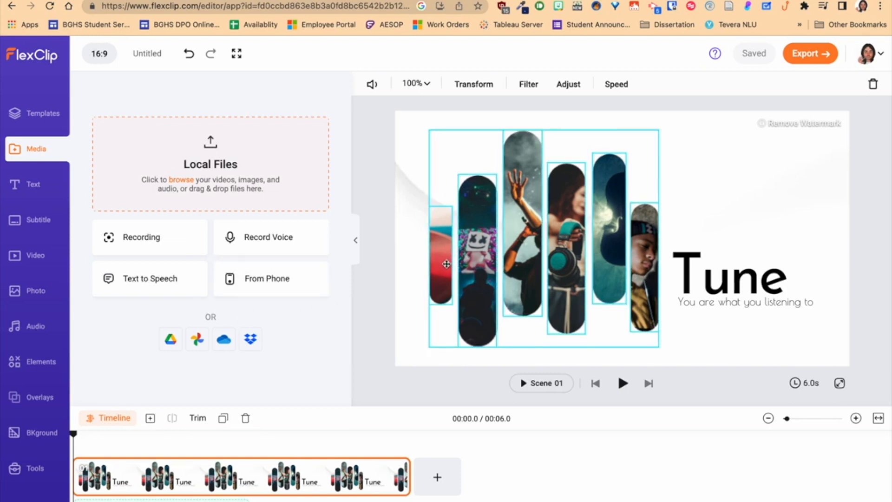
click(172, 338)
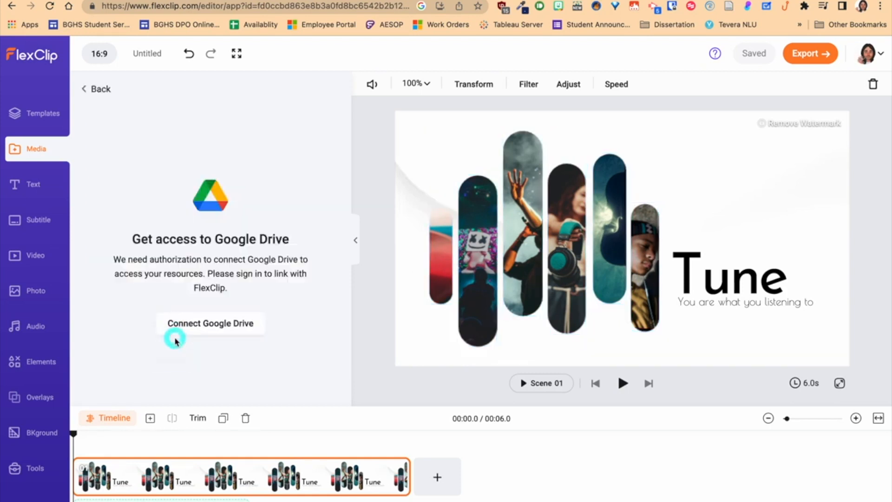
click(91, 89)
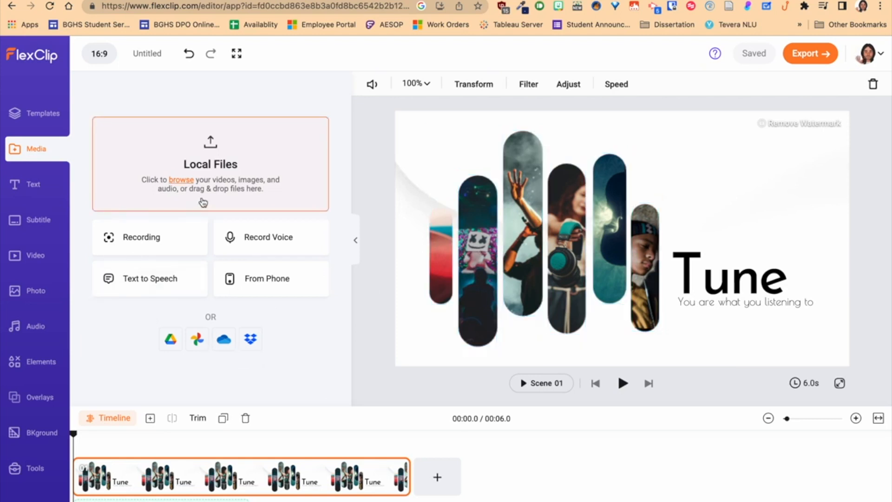
click(188, 183)
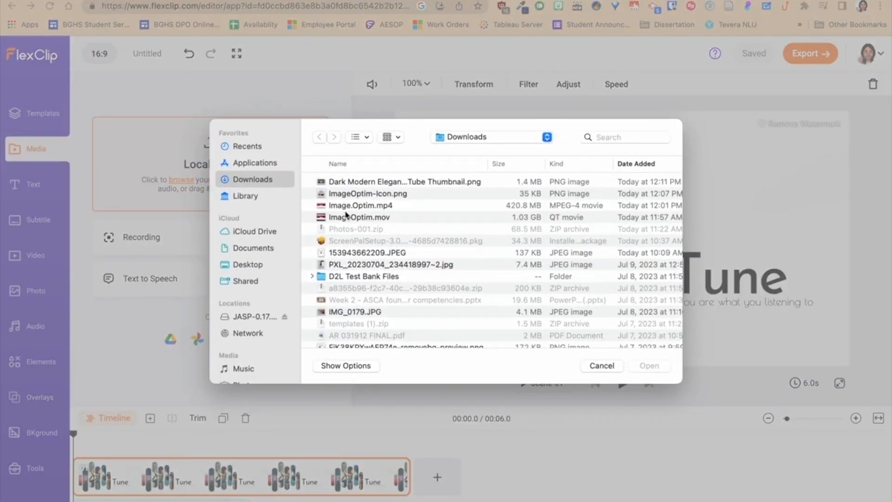
double_click(378, 265)
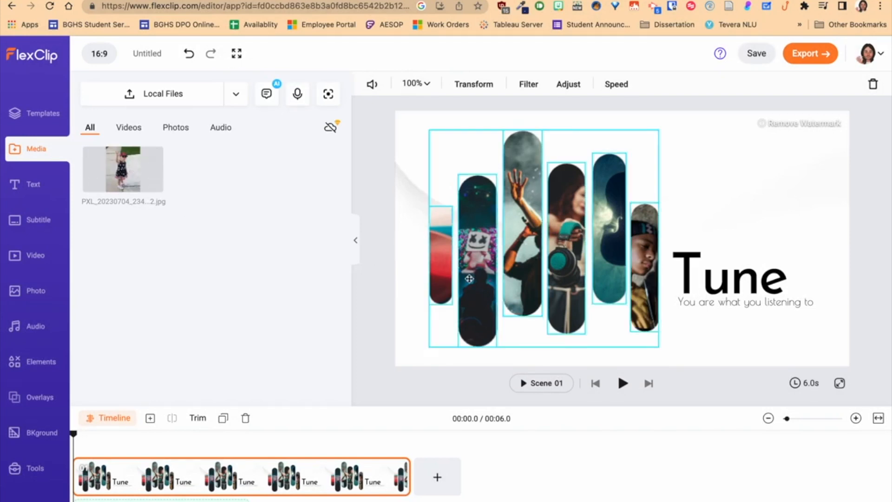
Replace the image in the tall center strip with the uploaded photo and preview the scene.
mouse_move(123, 171)
drag(122, 170, 526, 269)
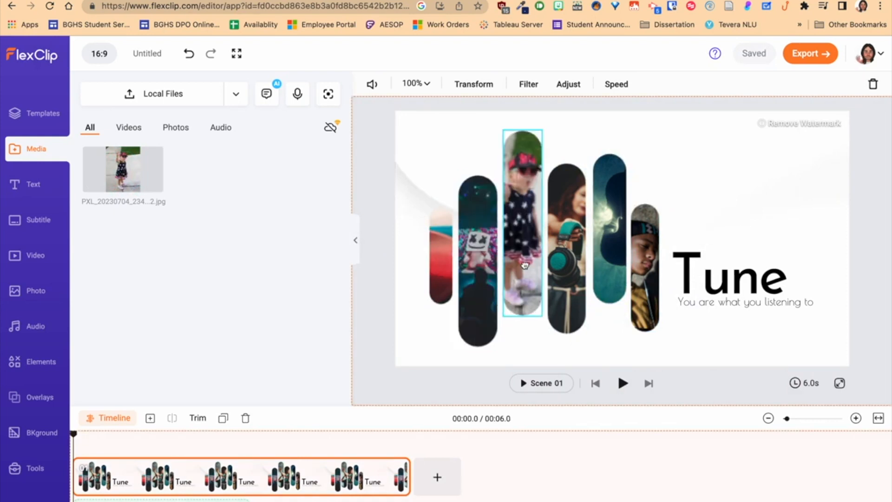
click(519, 236)
click(518, 236)
drag(519, 235, 518, 241)
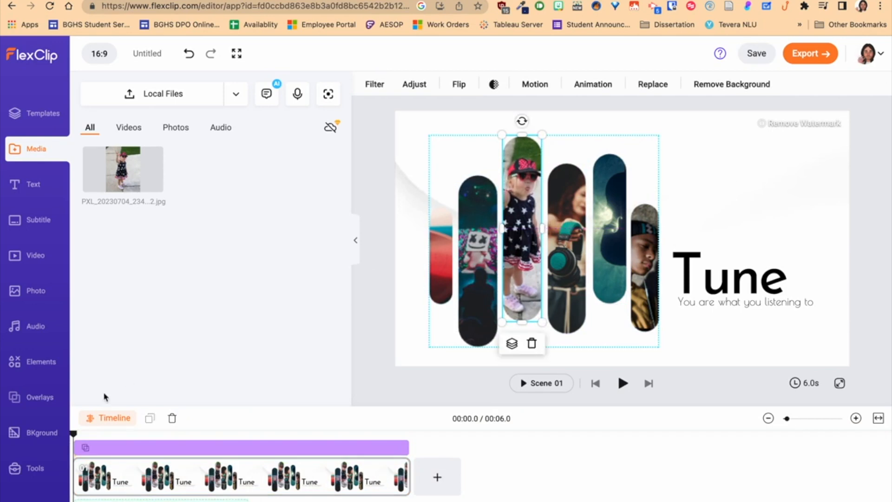
key(space)
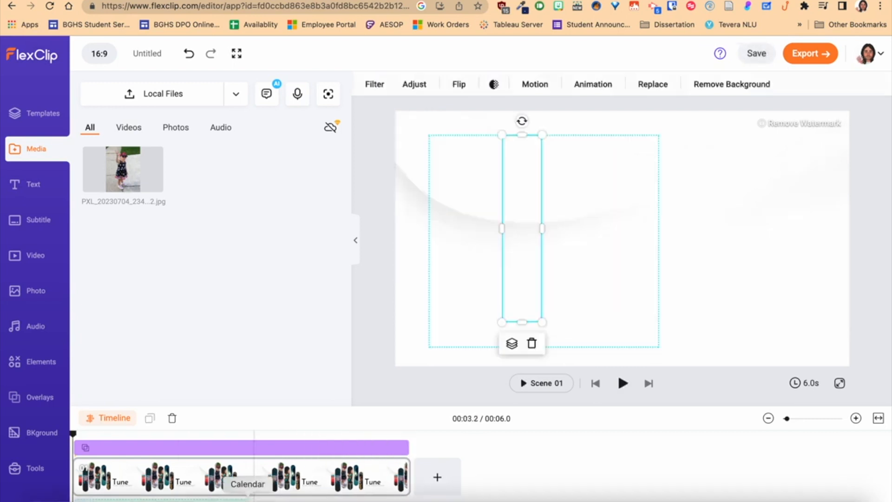
click(139, 373)
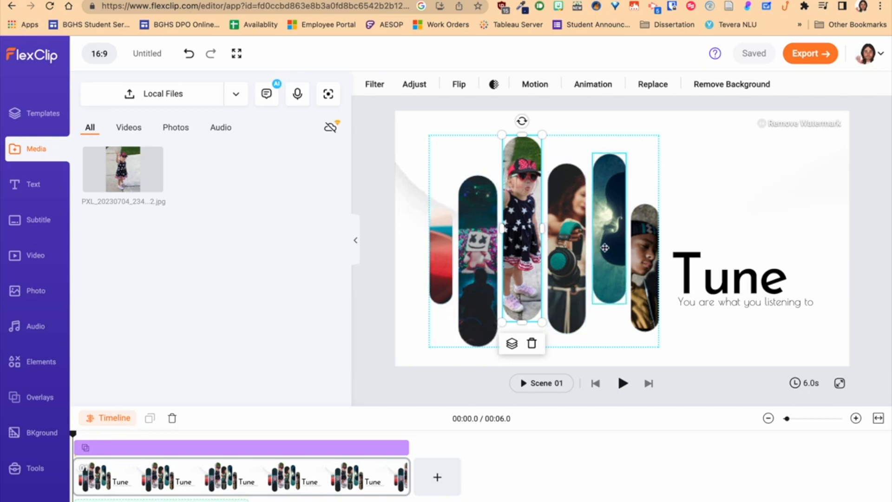
Change the Tune title text to Test GIF.
click(727, 282)
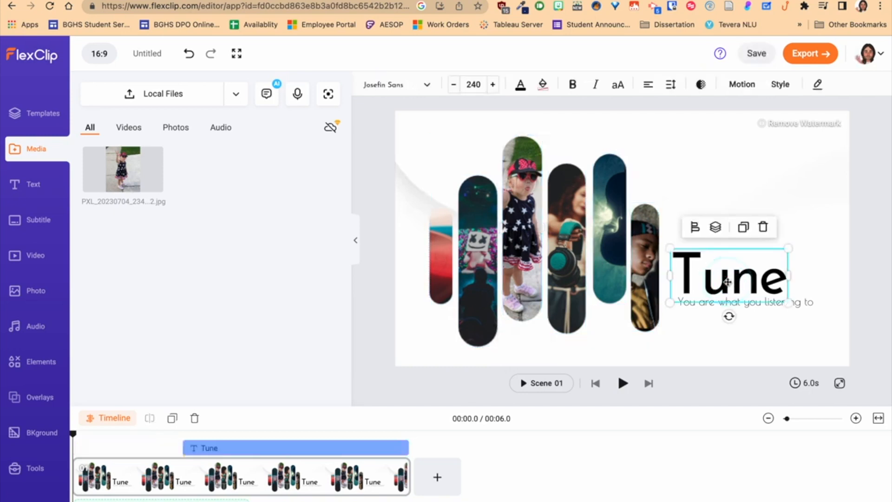
double_click(727, 282)
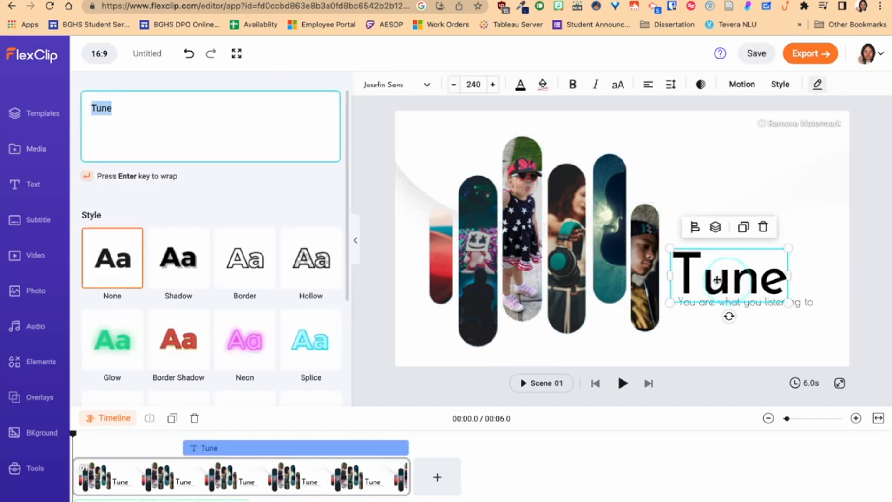
text(Test GIF)
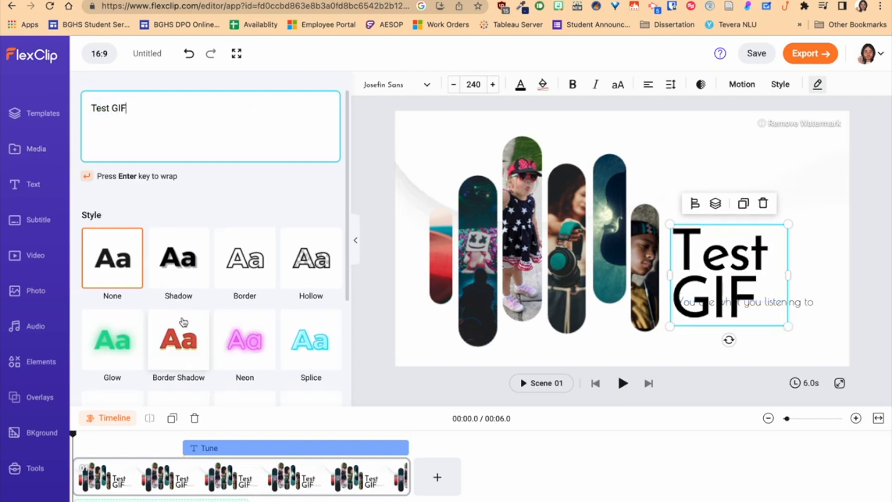
Apply the Neon style to the title text and raise its blur to 34.
scroll(190, 331, down, 1)
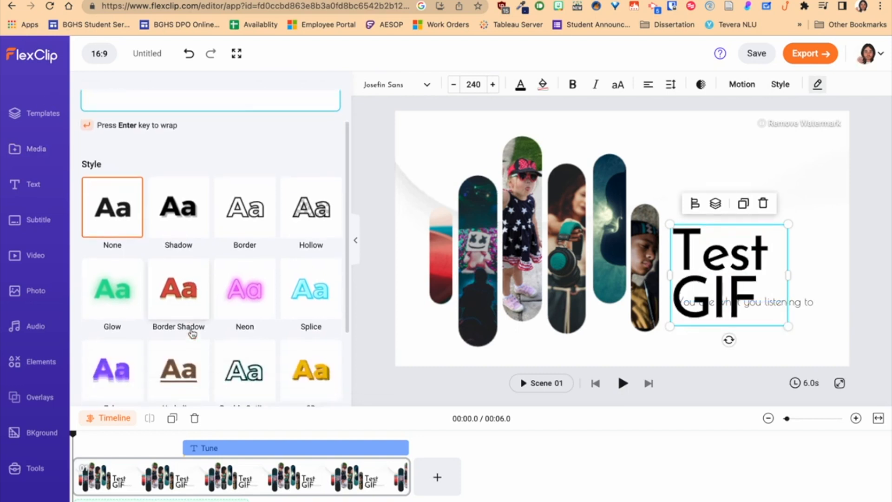
click(242, 285)
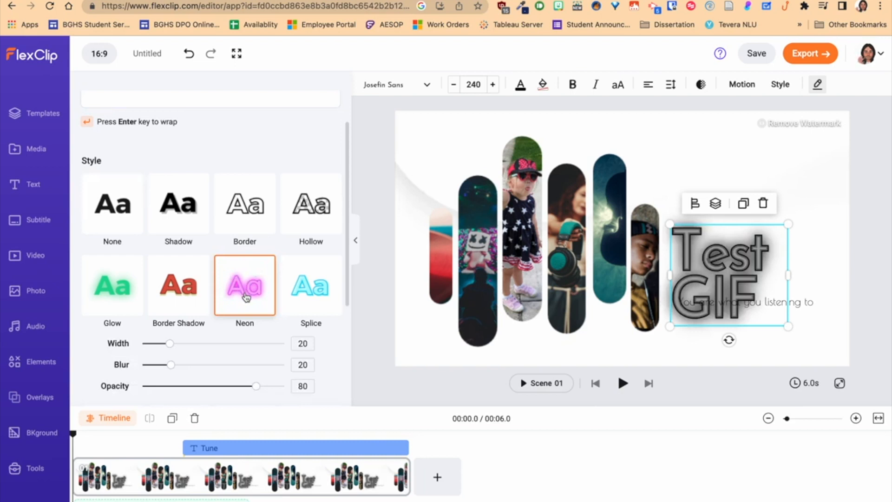
drag(171, 365, 193, 366)
Apply the Echo text style to the Test GIF title.
scroll(192, 372, down, 1)
scroll(191, 371, down, 2)
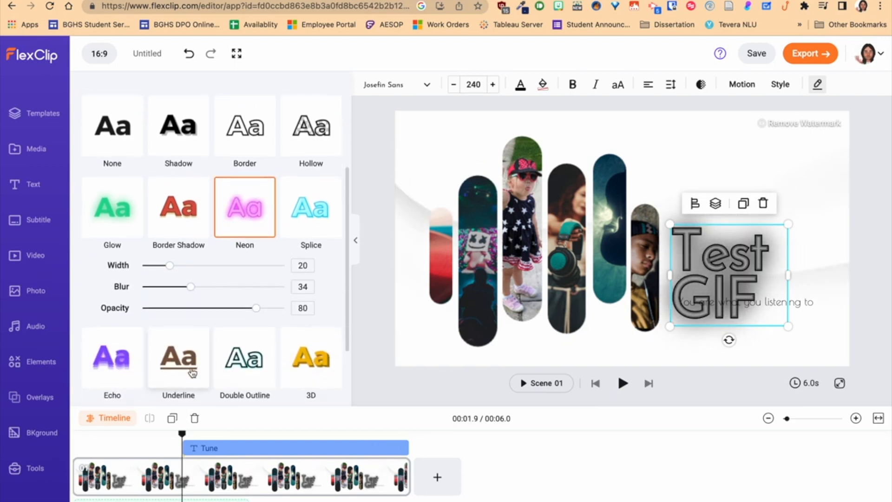
scroll(192, 372, up, 3)
scroll(193, 372, down, 3)
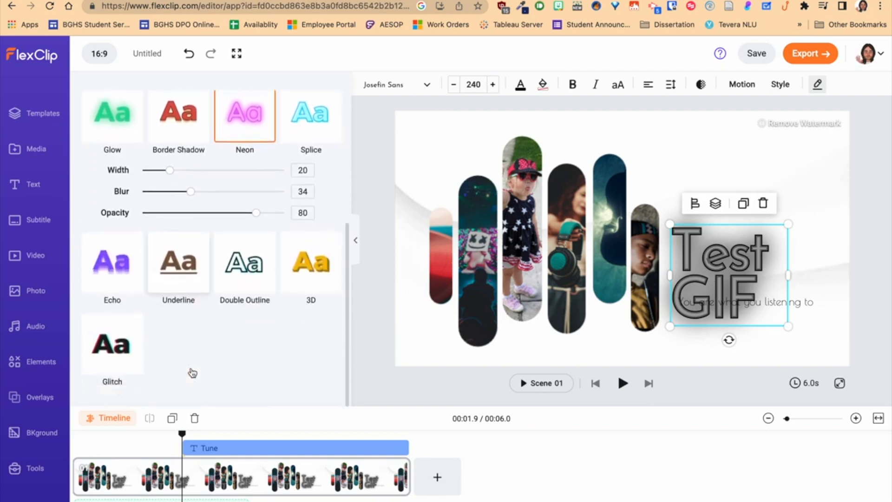
click(122, 258)
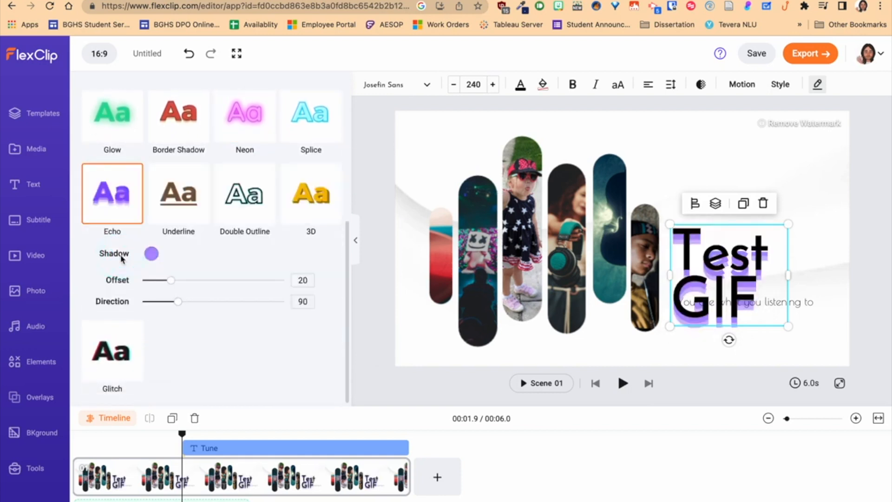
Widen the title's text box and set its font size to 175.
drag(794, 276, 842, 275)
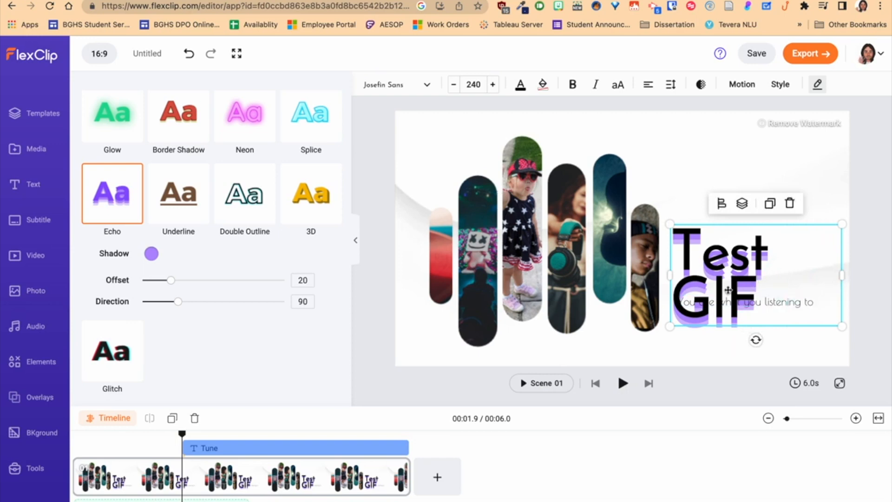
click(454, 85)
click(454, 85)
click(455, 86)
click(454, 86)
click(454, 86)
click(454, 86)
click(454, 86)
click(454, 86)
click(454, 86)
click(454, 86)
click(455, 86)
click(473, 85)
text(100)
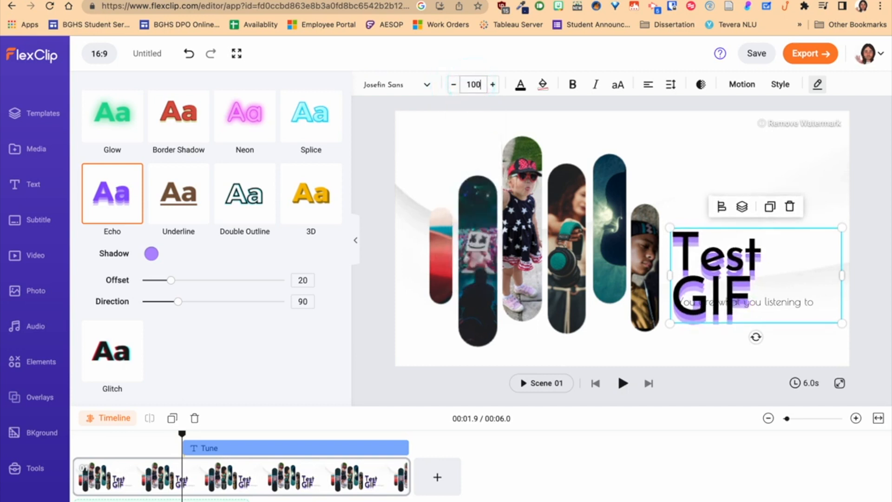
key(Return)
click(471, 84)
text(175)
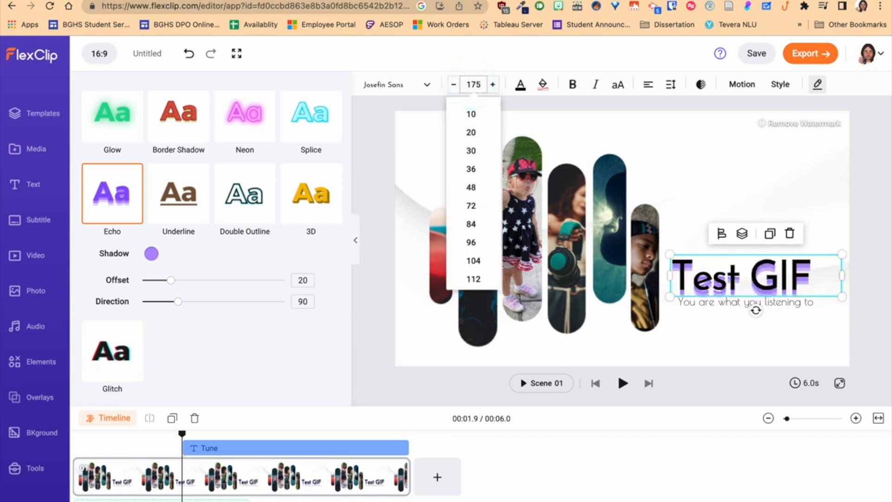
Replace the subtitle text with "This is the GIF made for the YouTube Playlist".
click(702, 304)
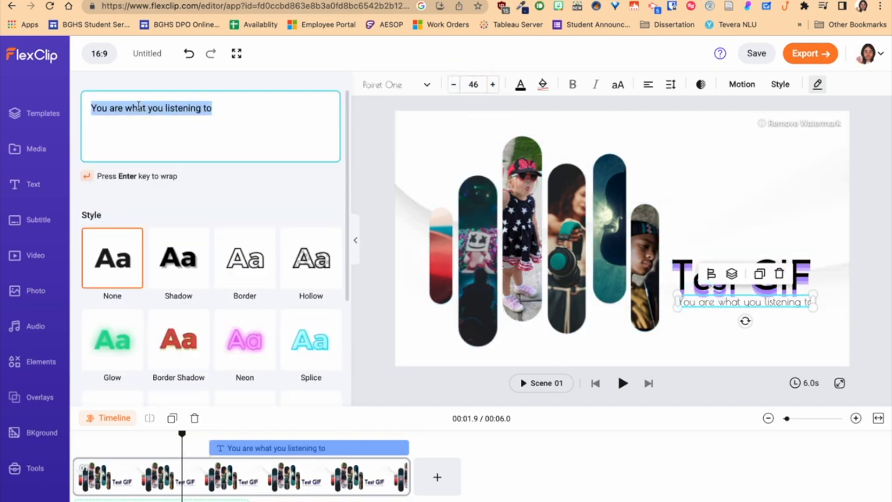
text(This is the GIF made for the YouTube Playlist)
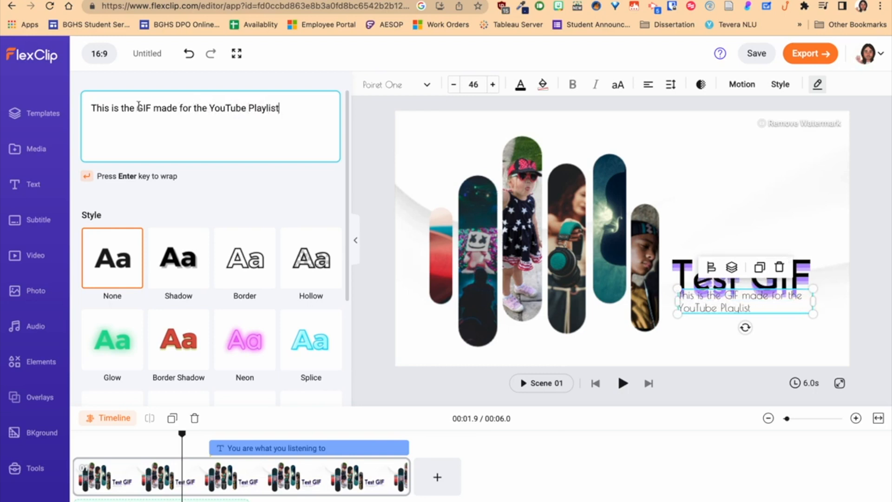
Center-align the subtitle and move it slightly down below the title.
click(764, 314)
click(648, 84)
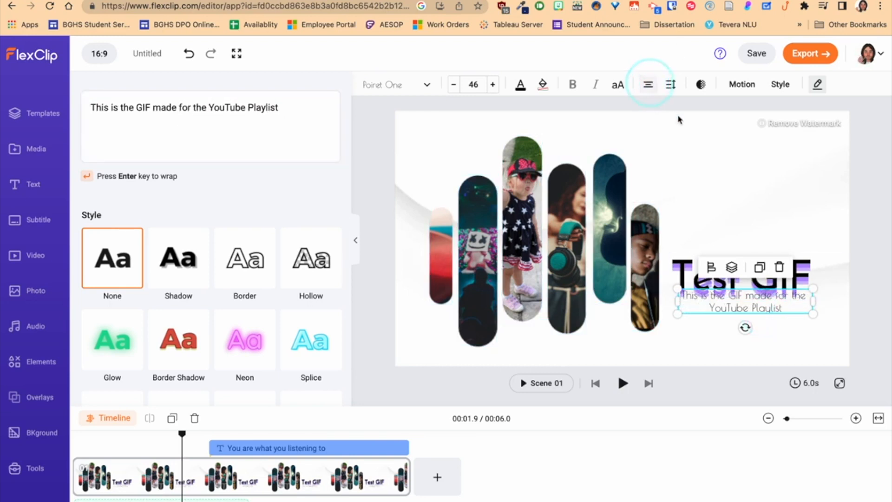
drag(763, 314, 764, 329)
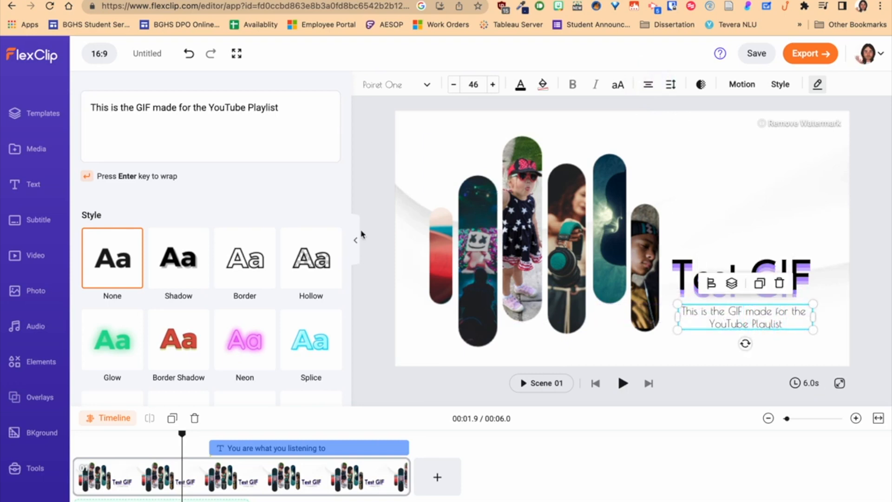
Play the scene from the start and review the clip's Adjust, Filter and Speed options.
click(75, 435)
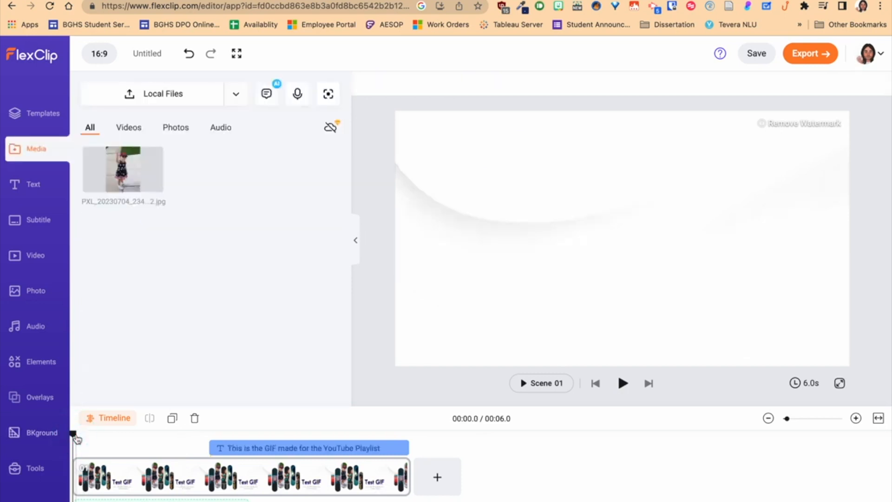
key(space)
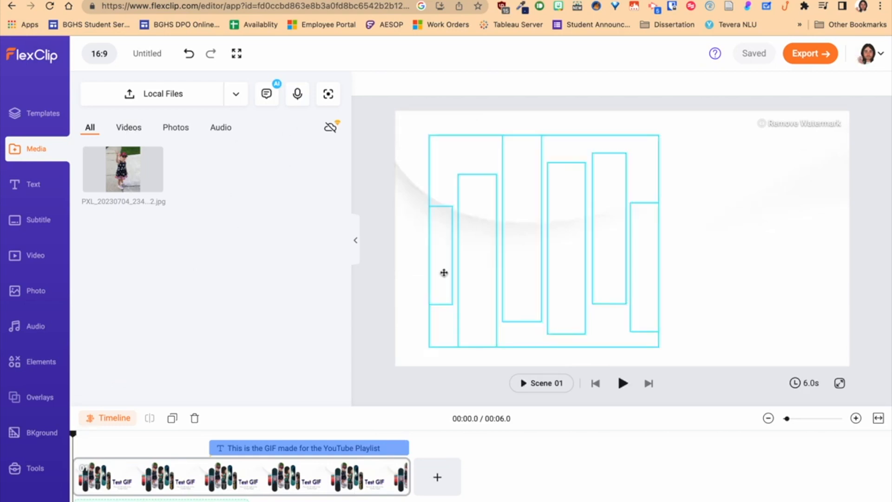
click(388, 462)
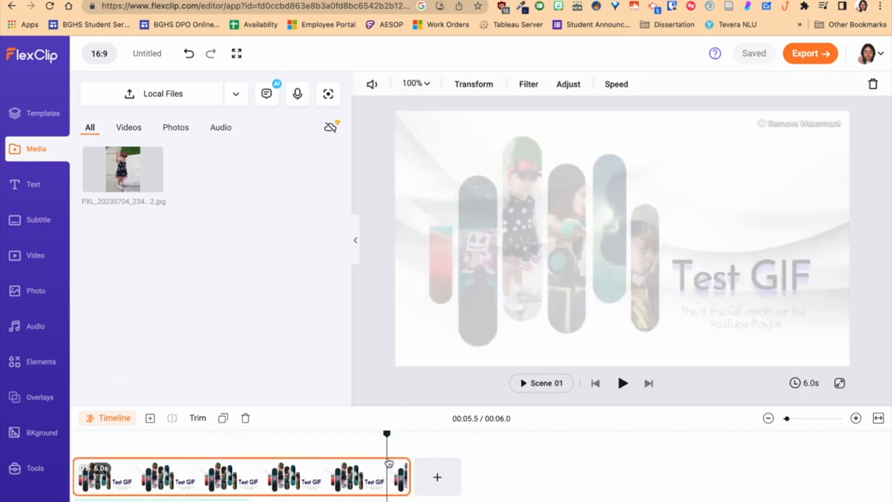
click(565, 86)
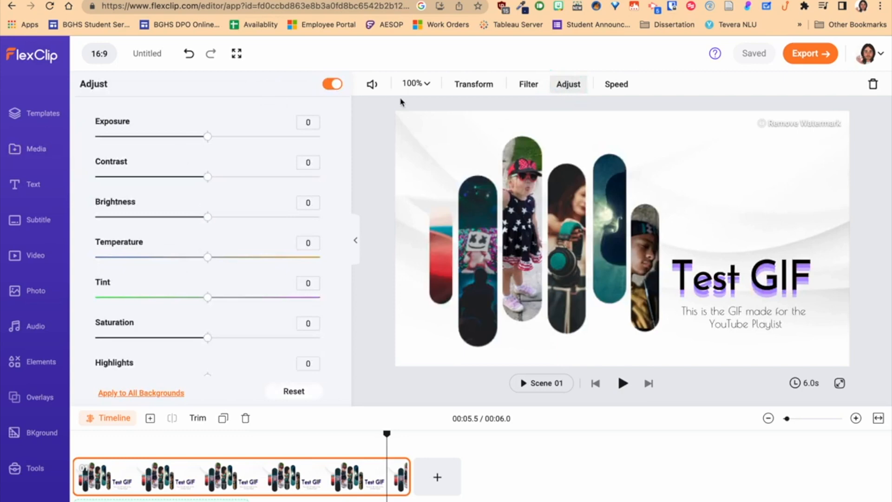
click(524, 84)
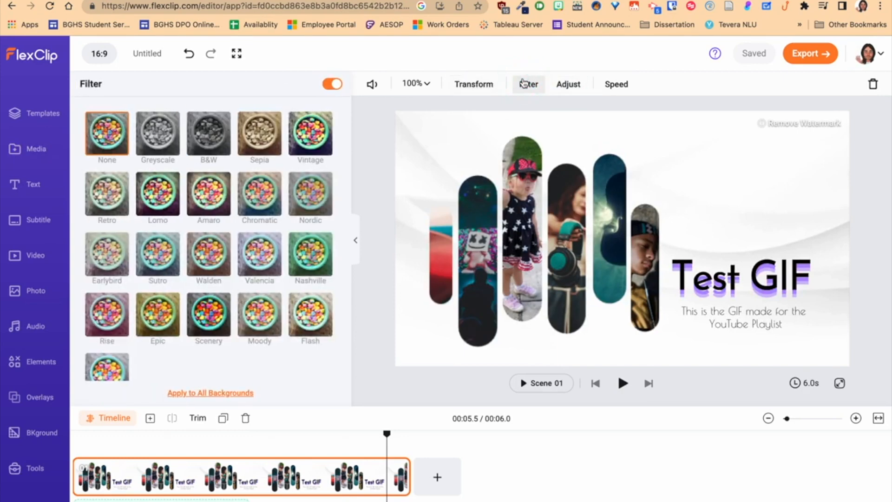
click(612, 85)
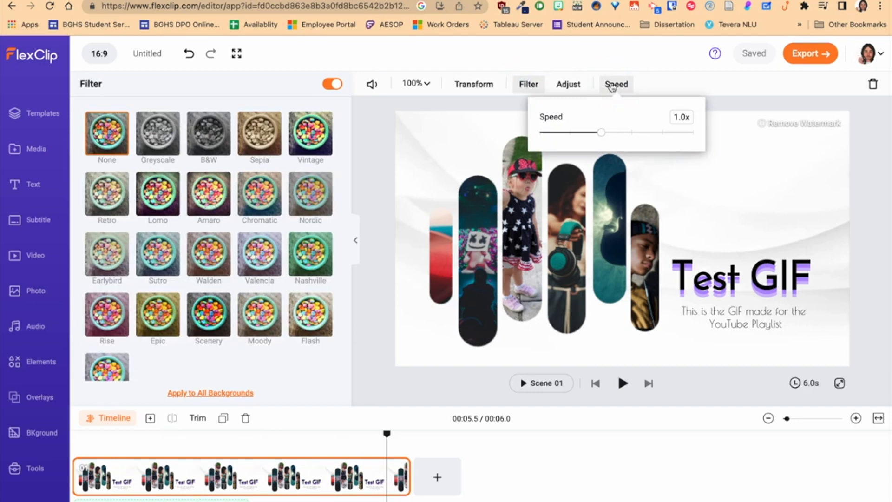
click(612, 86)
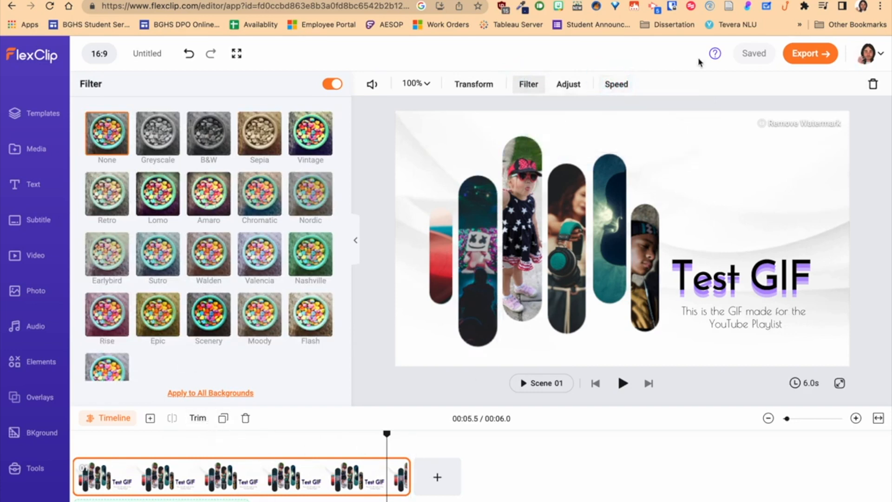
Export the project as a GIF in Better quality 480p/15fps and open the downloaded file.
click(811, 54)
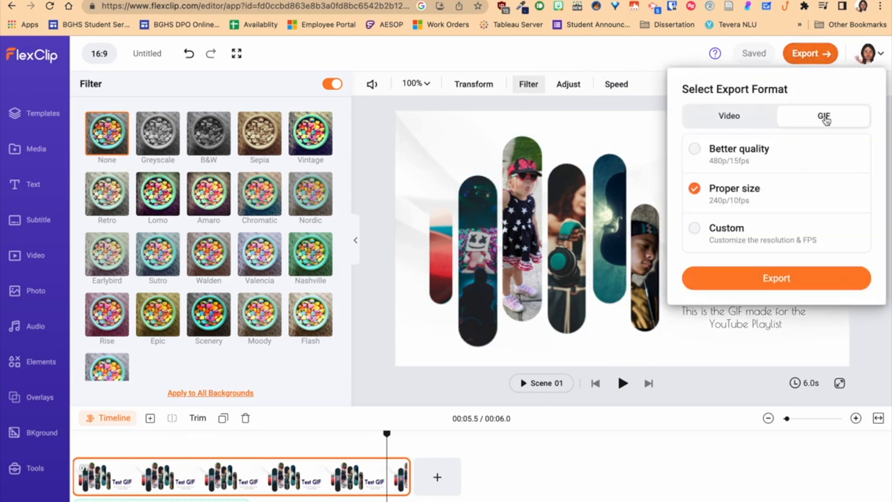
click(703, 153)
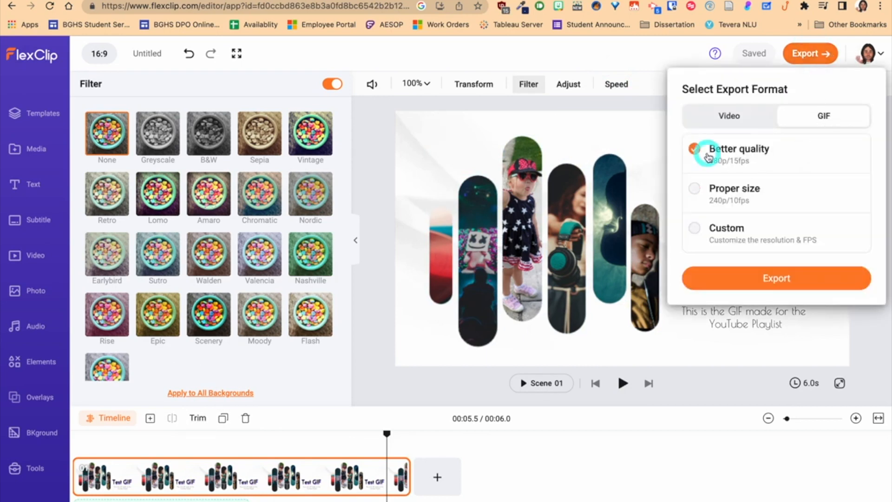
click(784, 281)
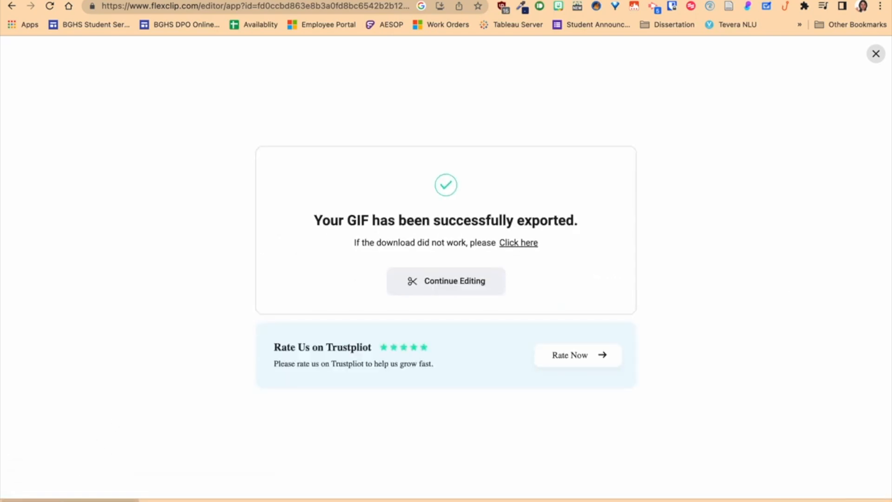
drag(226, 1, 226, 1)
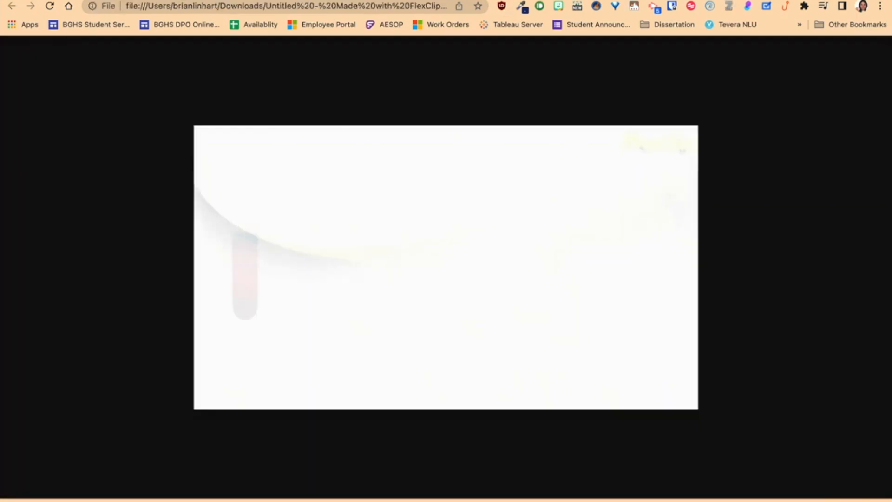